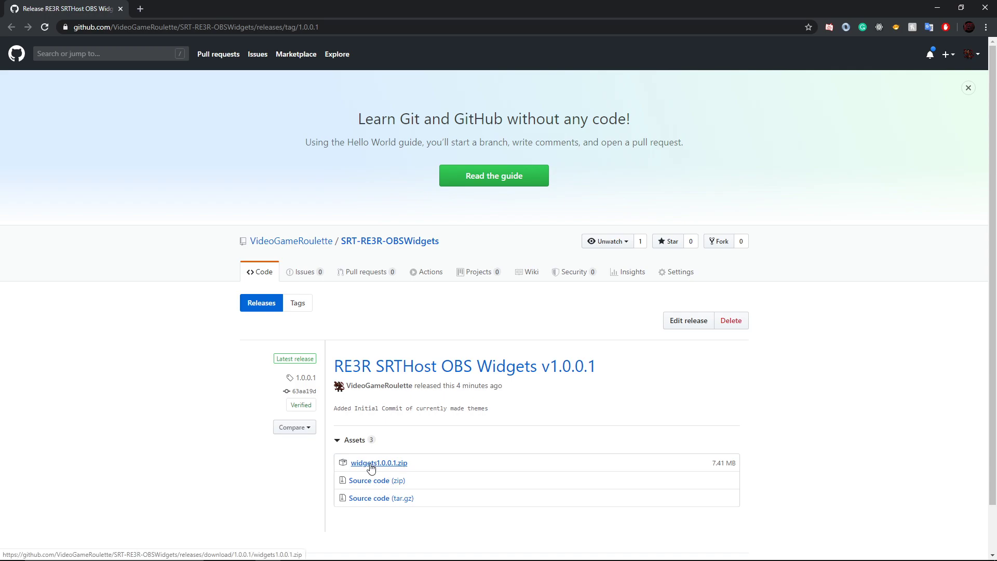
# Download widgets1.0.0.1.zip from the RE3R SRTHost OBS Widgets v1.0.0.1 release assets
pyautogui.click(399, 467)
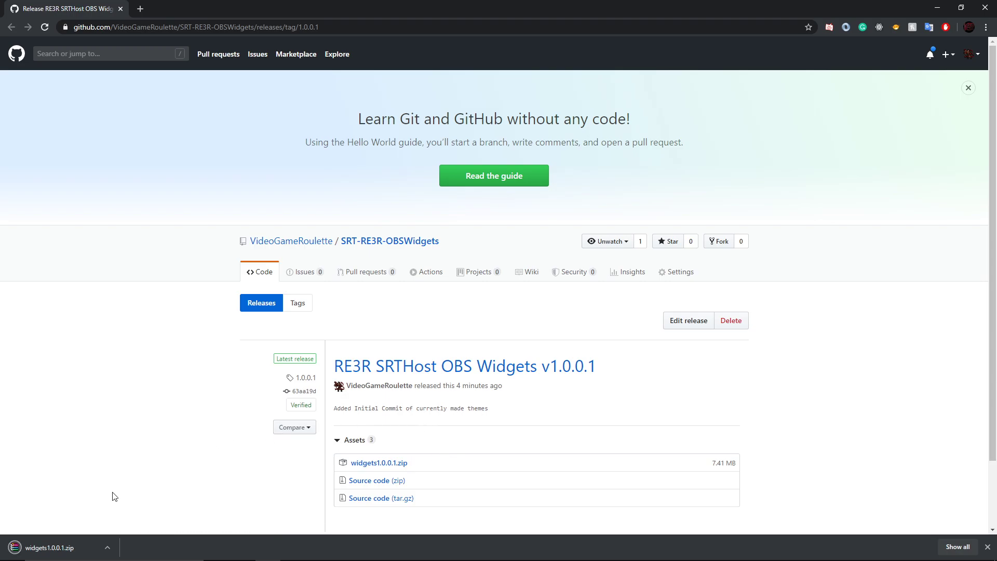
# Open widgets1.0.0.1.zip in WinRAR, extract its widgets folder into SRTHosts, and close WinRAR
pyautogui.click(65, 545)
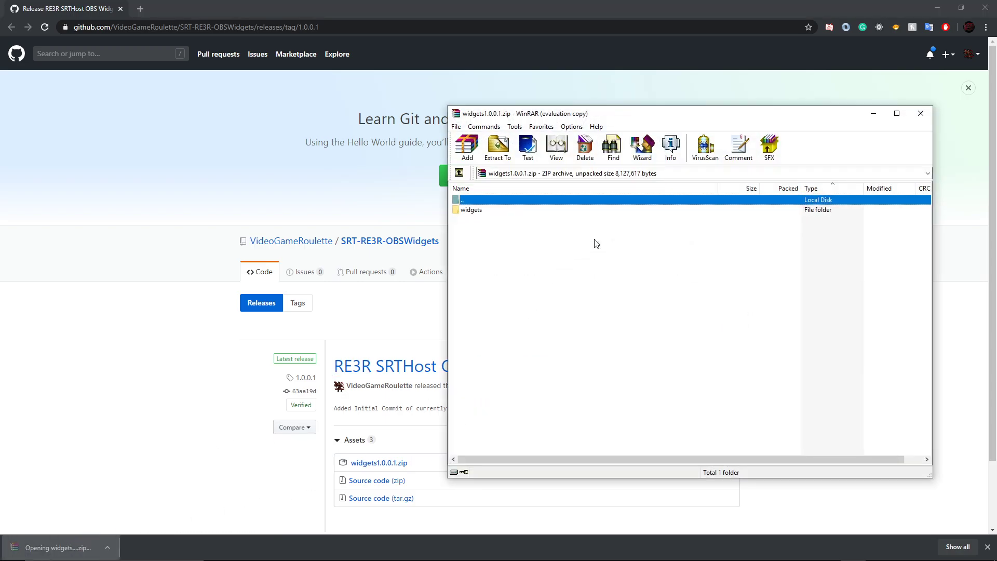
pyautogui.click(936, 10)
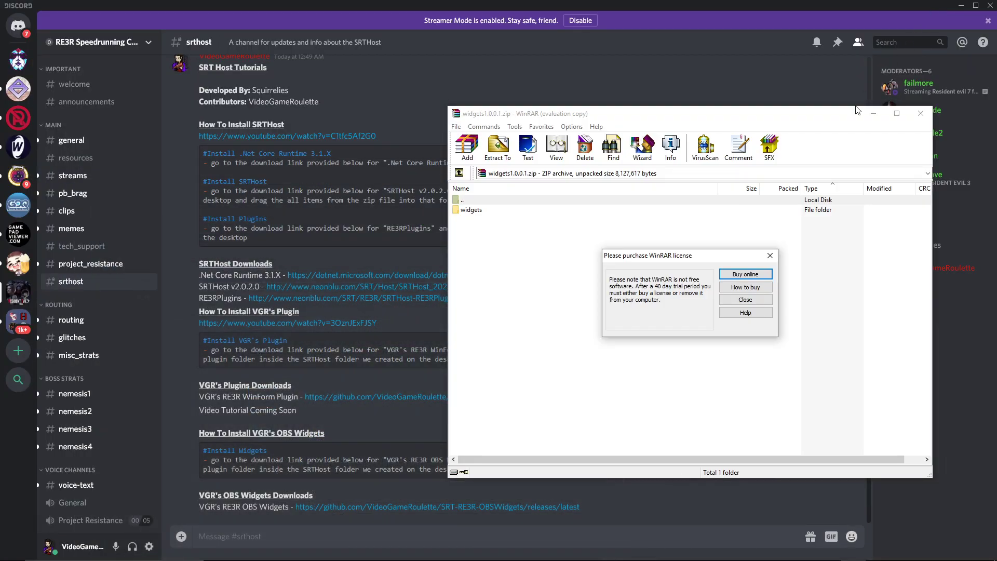
pyautogui.press('Escape')
pyautogui.click(961, 6)
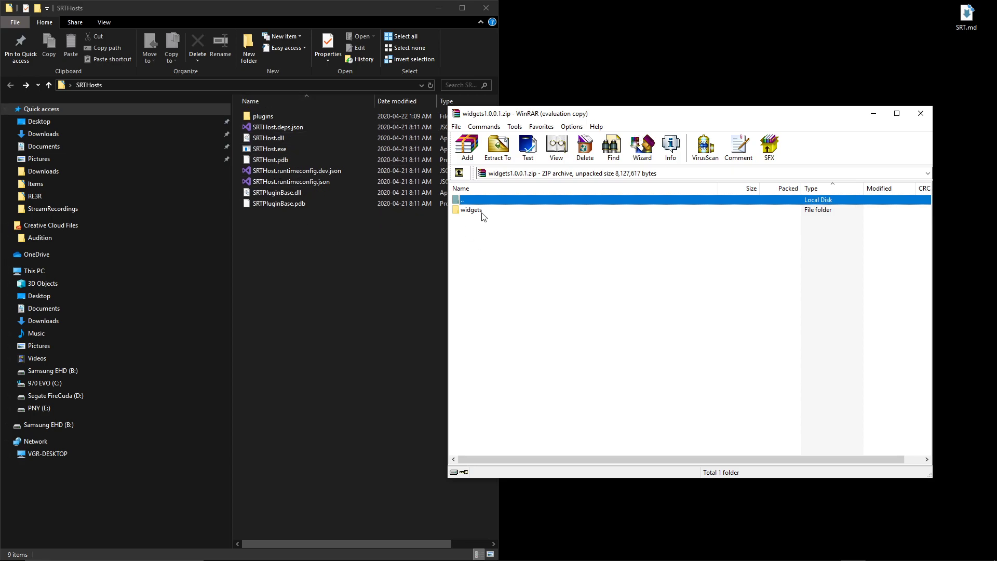
pyautogui.moveTo(472, 210); pyautogui.dragTo(392, 237)
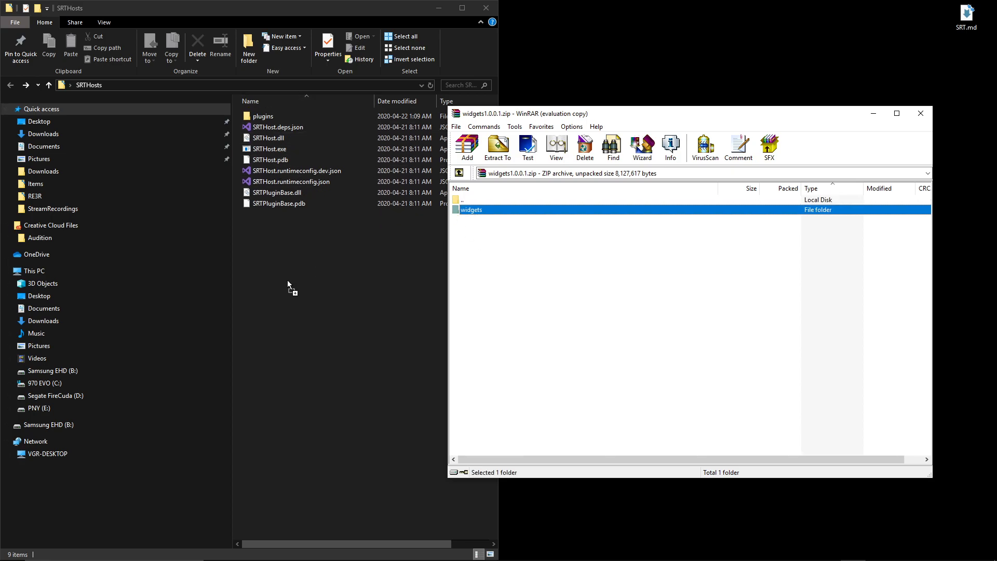
pyautogui.moveTo(288, 280); pyautogui.dragTo(287, 280)
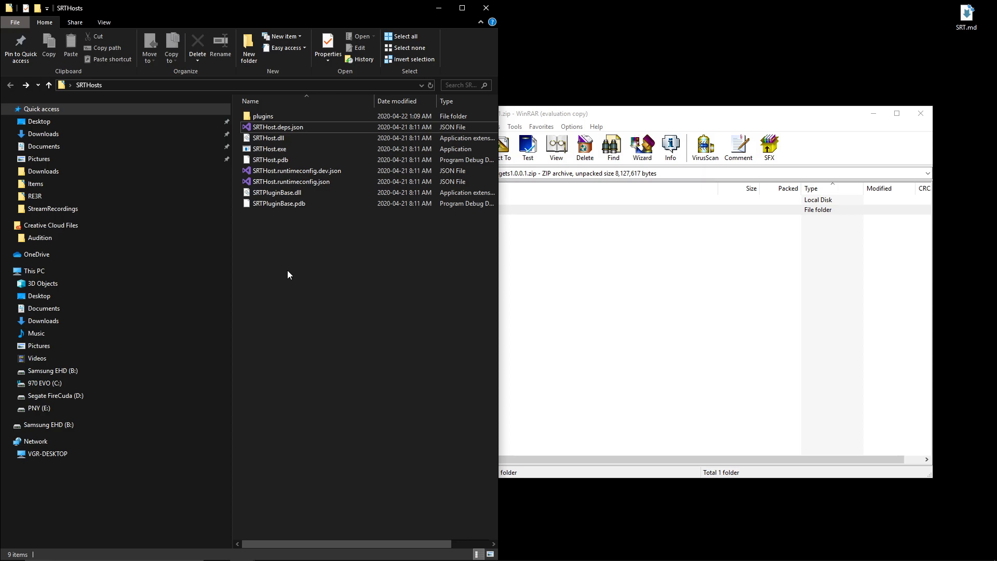
pyautogui.click(920, 113)
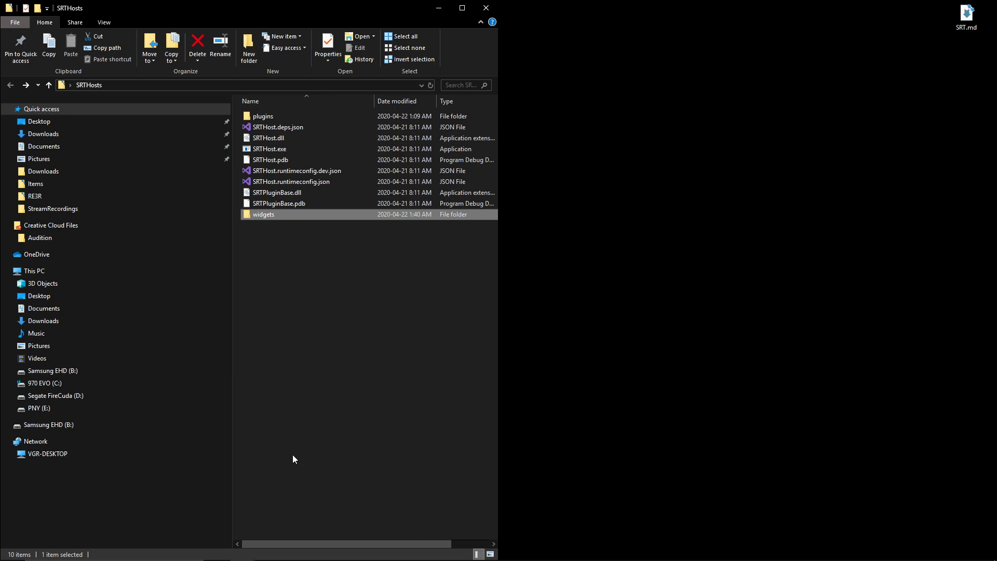
# Add a Browser source named 'Top Layer' to the OBS scene
pyautogui.moveTo(311, 558)
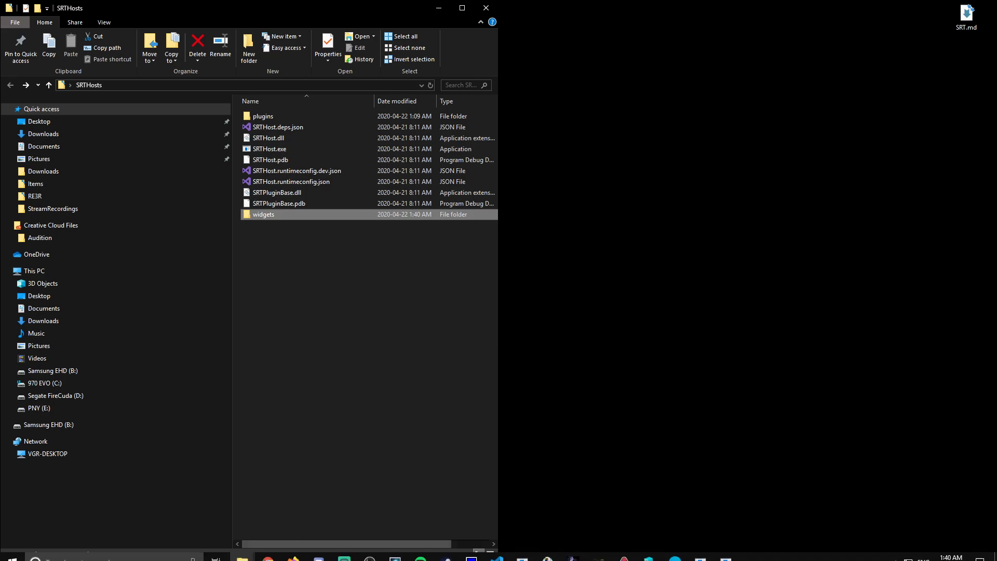
pyautogui.click(370, 550)
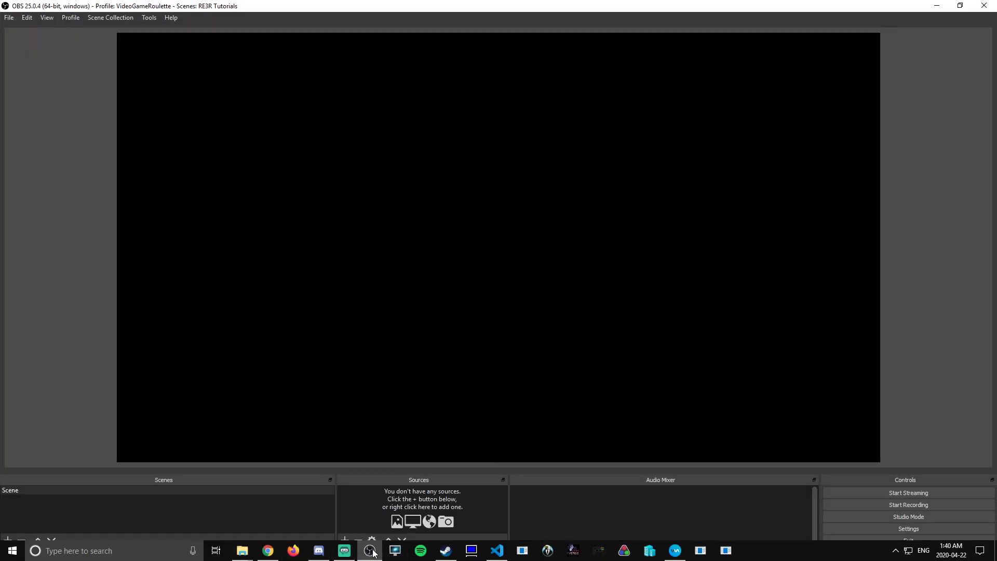
pyautogui.rightClick(363, 134)
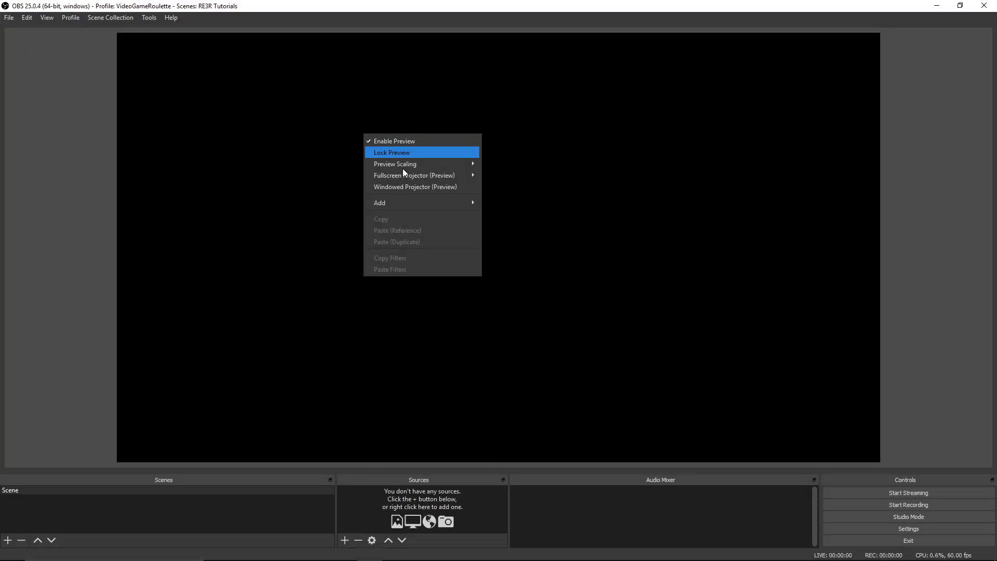
pyautogui.moveTo(466, 204)
pyautogui.click(511, 227)
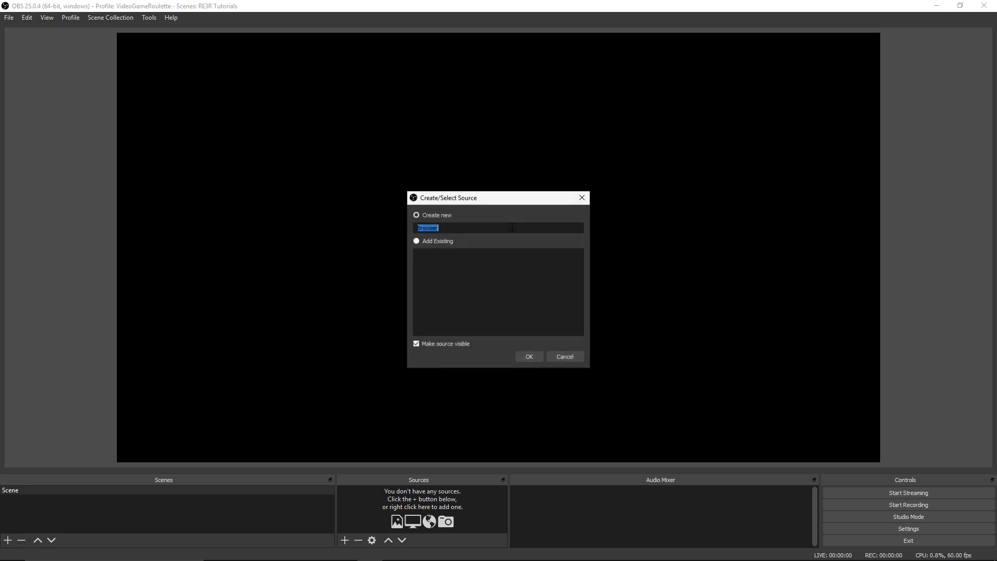
pyautogui.write('Top Layer')
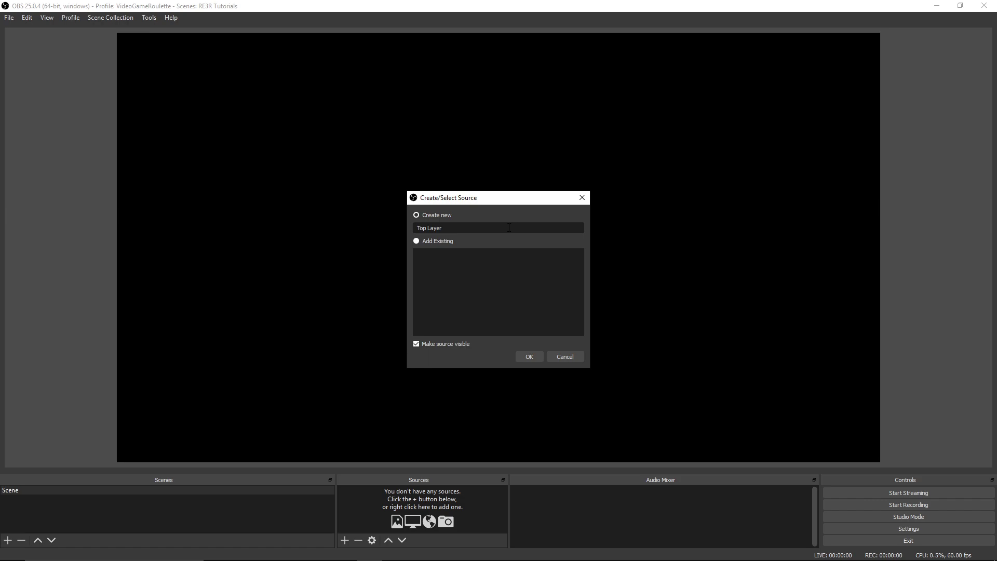
pyautogui.click(529, 357)
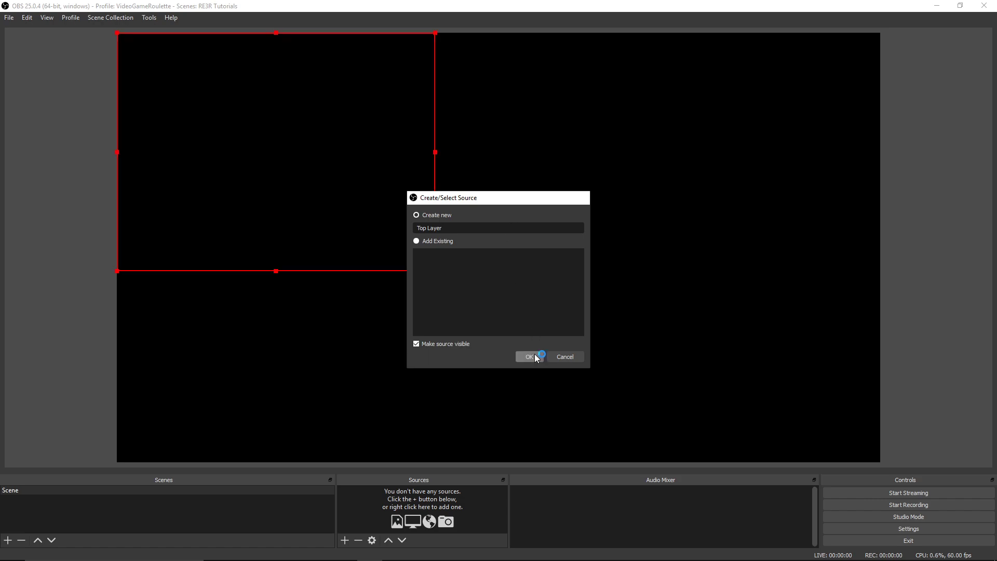
# Set Top Layer's local file to SRTHosts/widgets/Mini Themes/MINIMAL/RE3RemakeSRTool.html
pyautogui.click(358, 336)
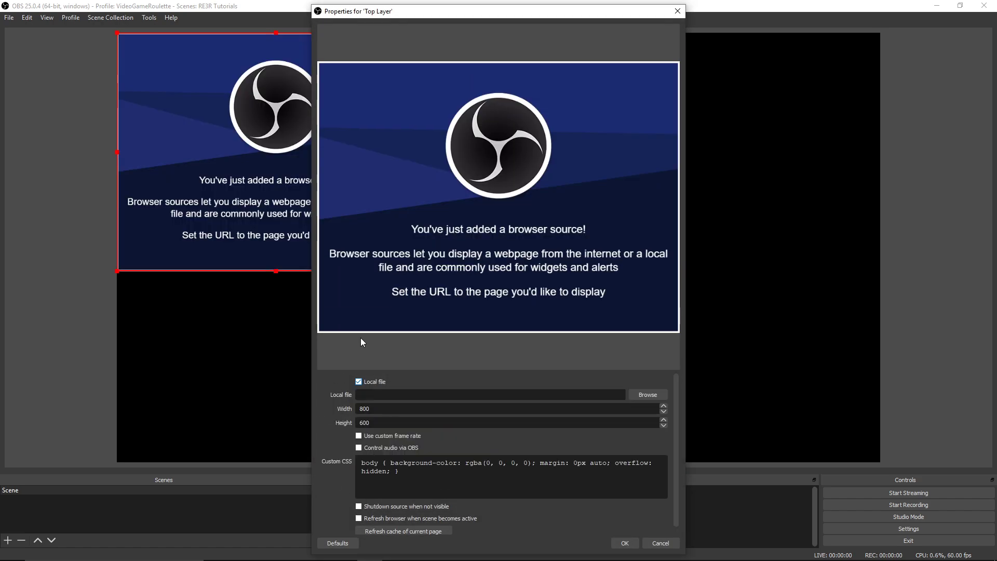
pyautogui.click(648, 395)
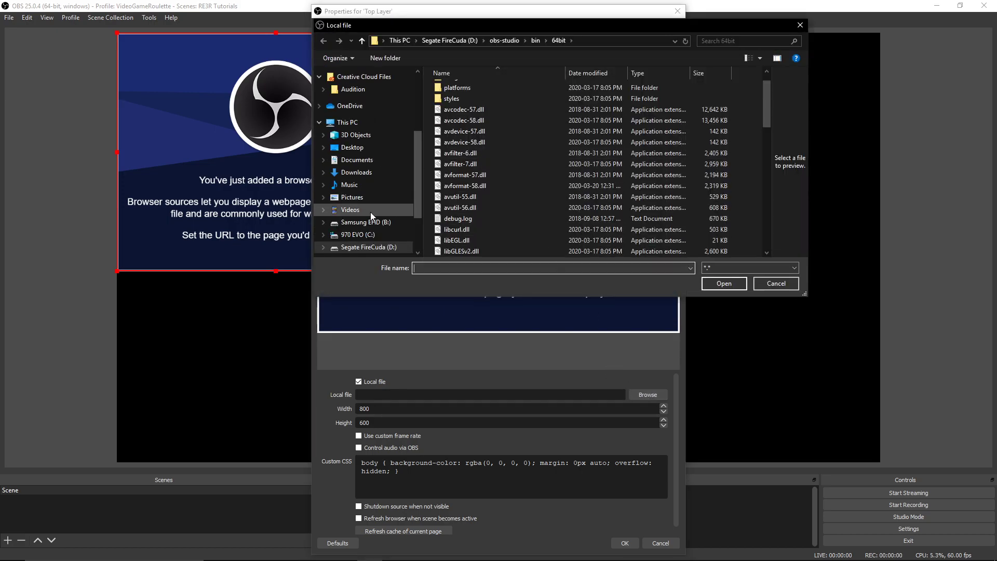
pyautogui.click(351, 148)
pyautogui.scroll(-5, 580, 208)
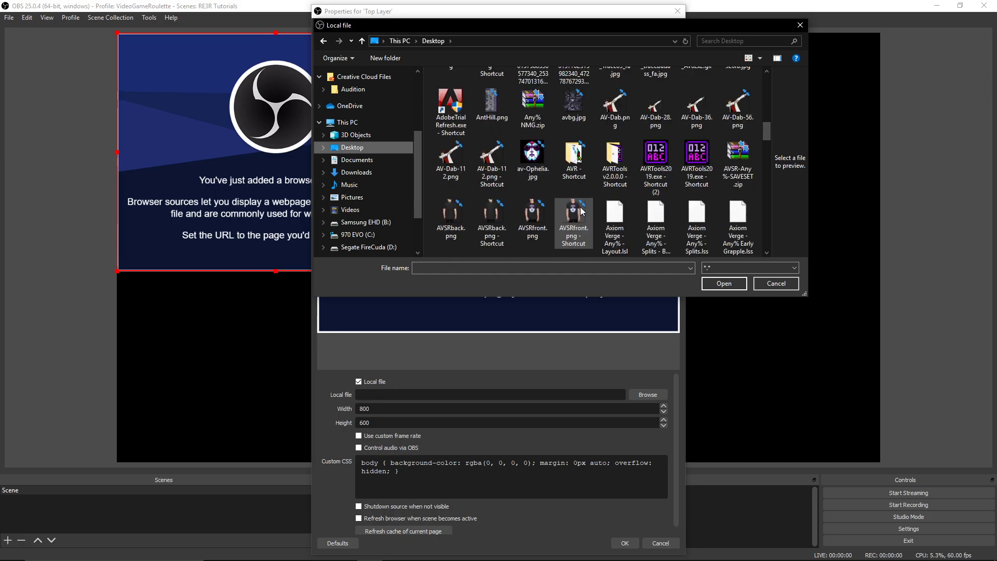
pyautogui.scroll(4, 581, 208)
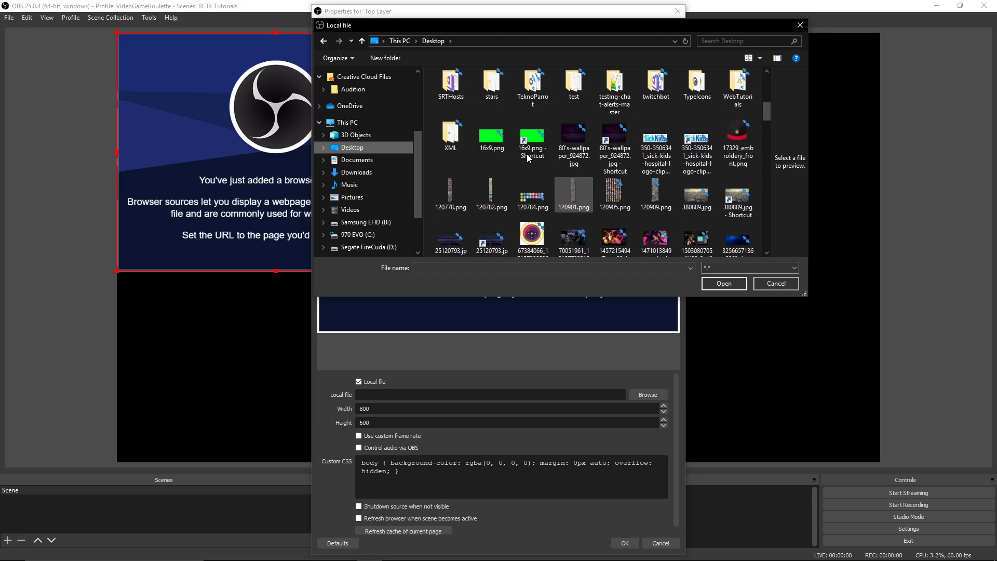
pyautogui.doubleClick(450, 83)
pyautogui.doubleClick(454, 99)
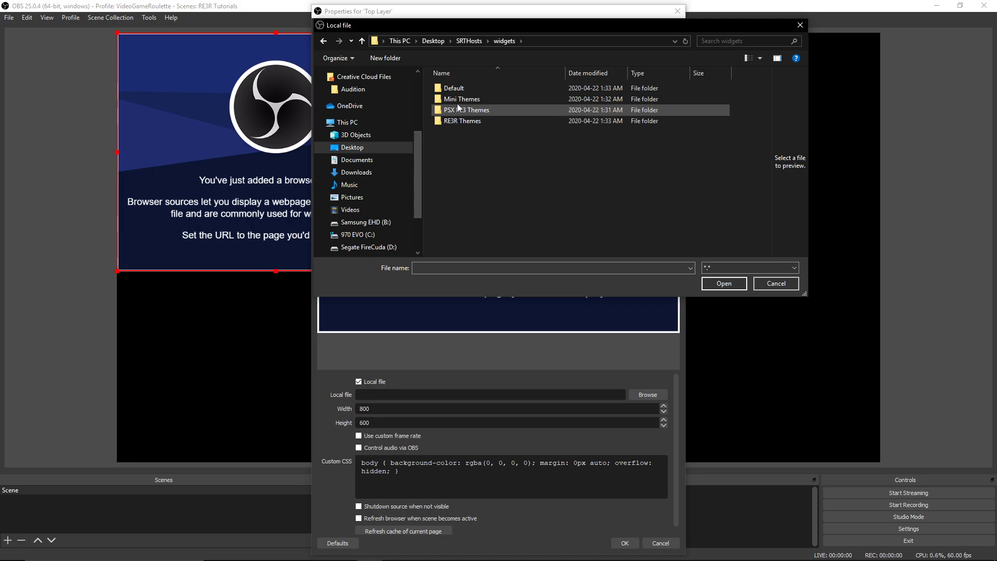
pyautogui.doubleClick(456, 98)
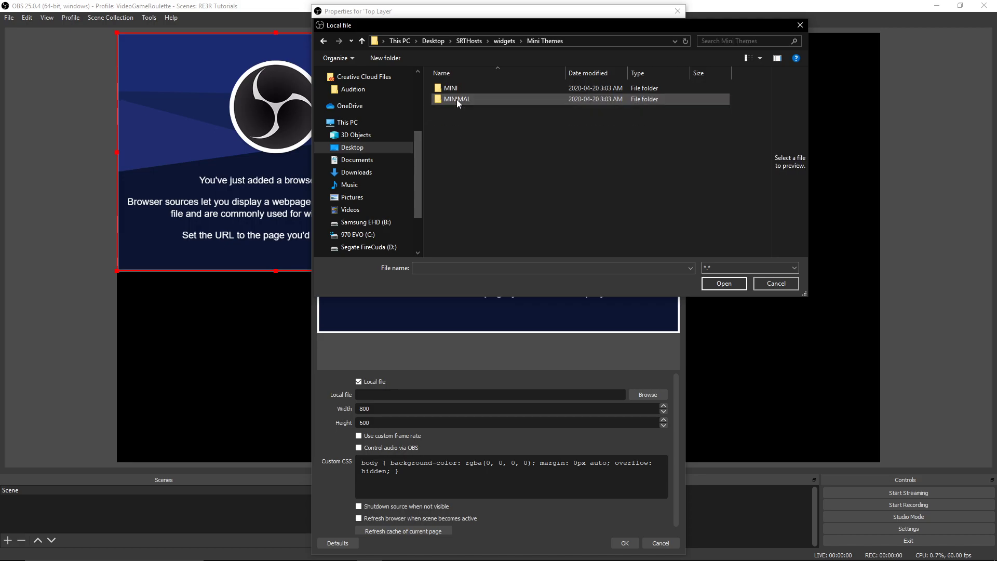
pyautogui.doubleClick(451, 102)
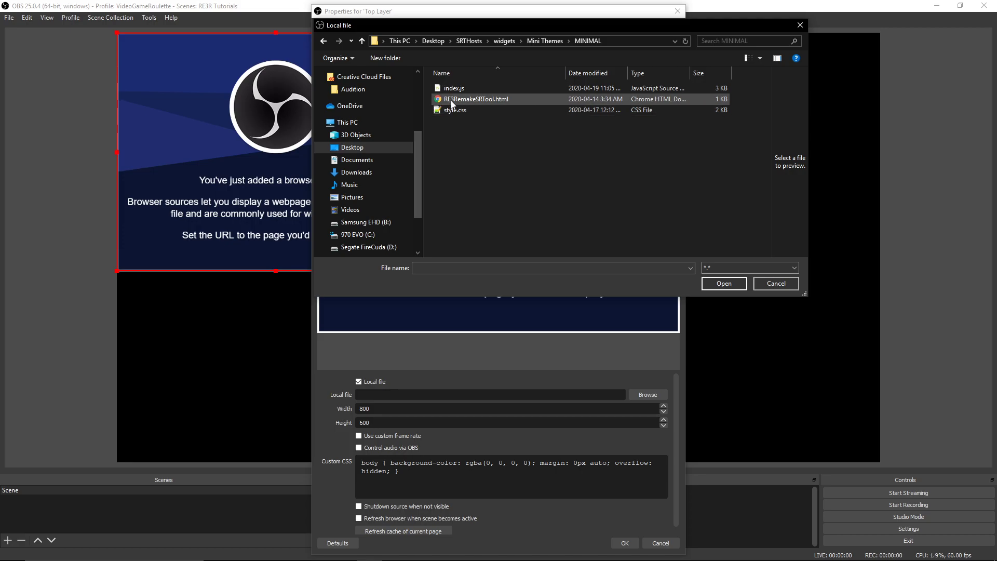
pyautogui.doubleClick(451, 101)
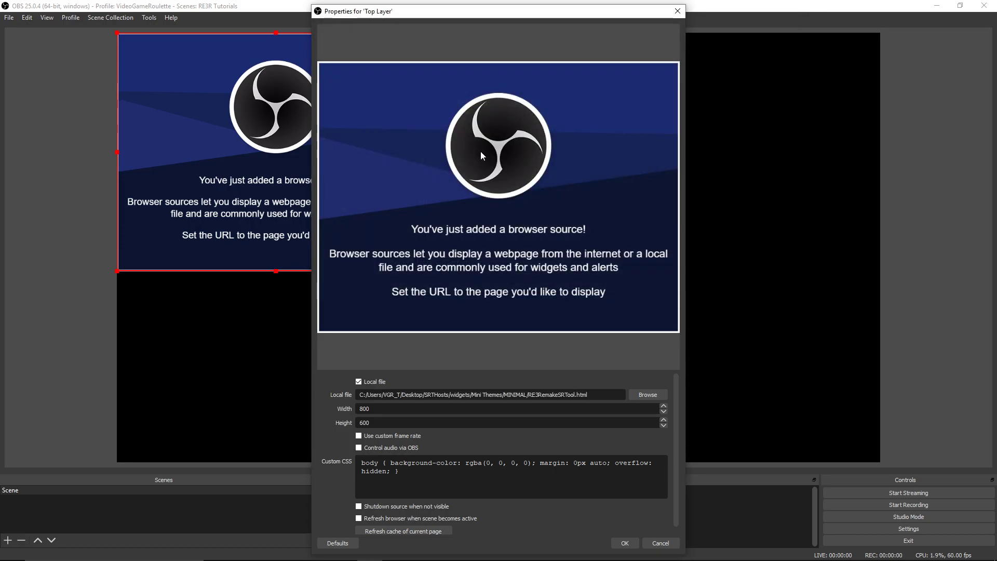
# Confirm Top Layer and add another Browser source named 'Bottom Layer'
pyautogui.click(624, 543)
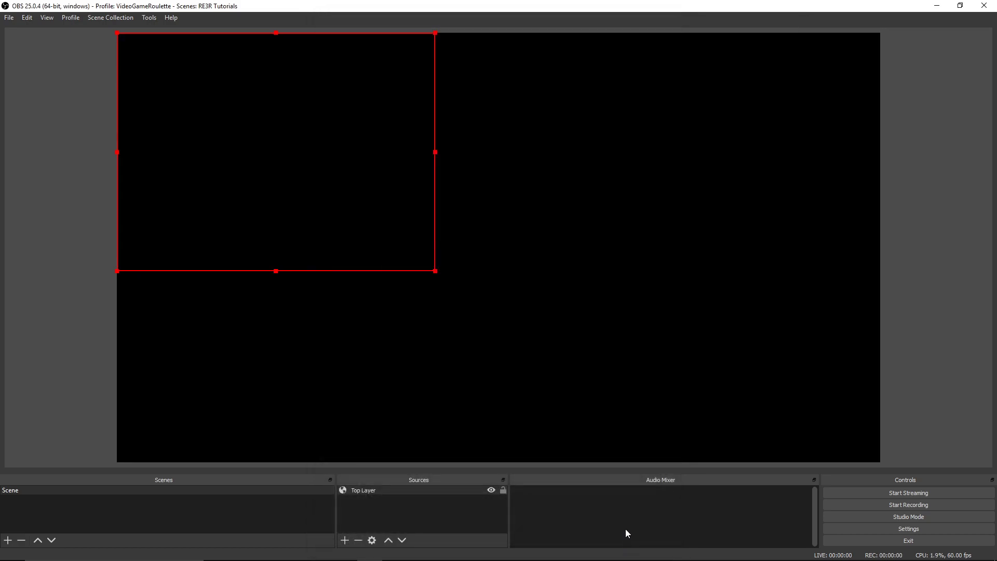
pyautogui.rightClick(470, 198)
pyautogui.moveTo(497, 268)
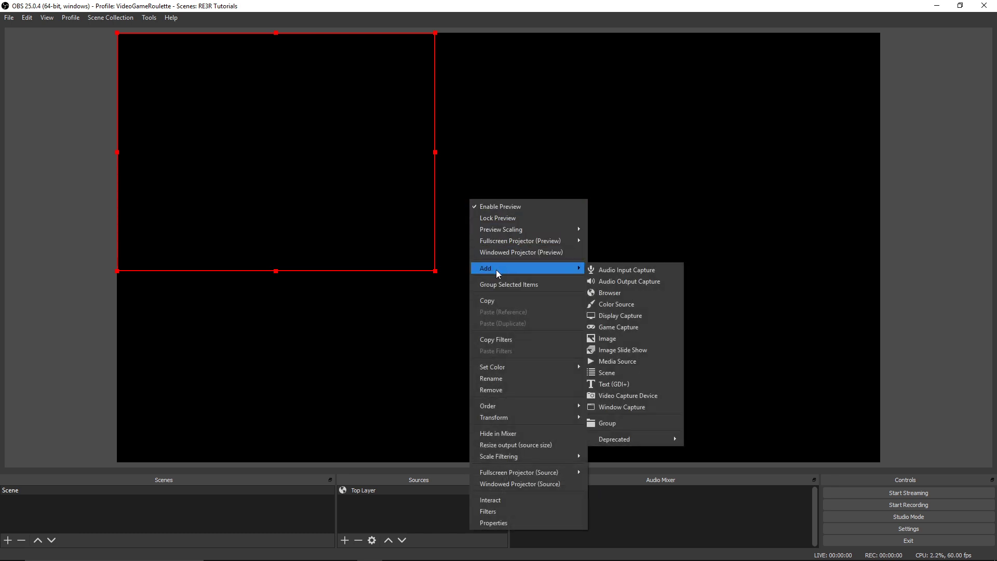
pyautogui.click(622, 294)
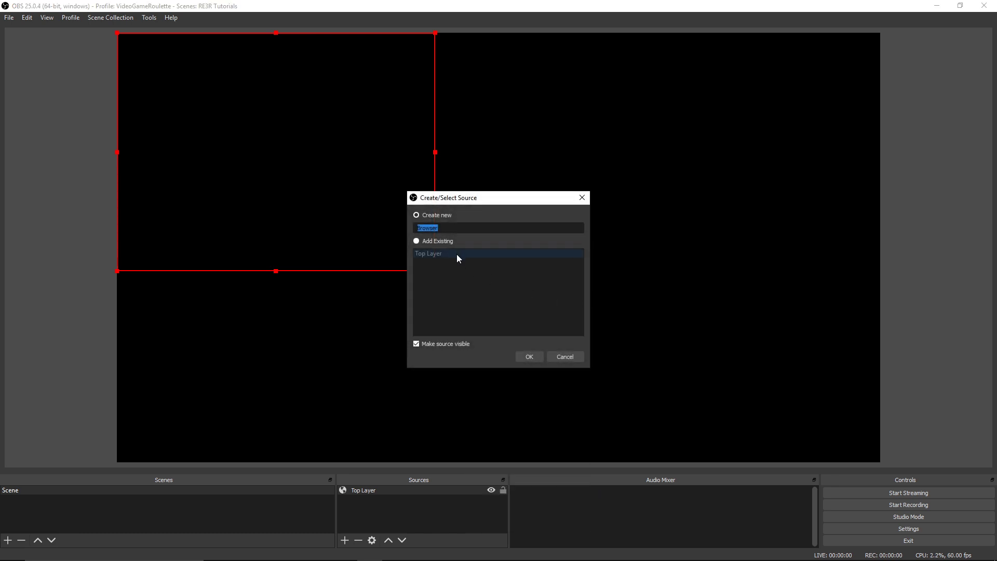
pyautogui.write('Bottom Layer')
pyautogui.press('Return')
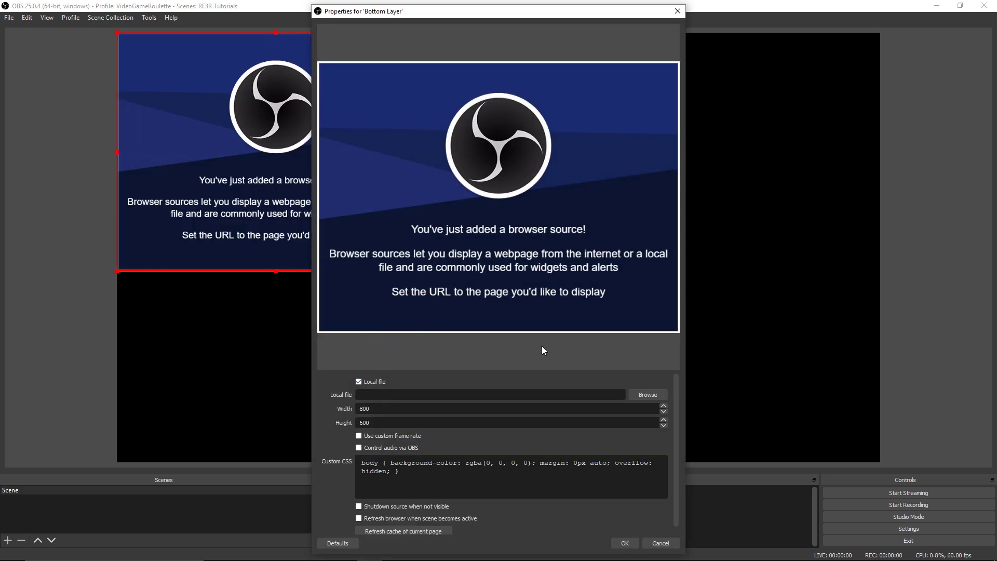
# Set Bottom Layer's local file to Inventory.html in RE3R Themes/RE3R-THEME-INVENTORY
pyautogui.click(647, 395)
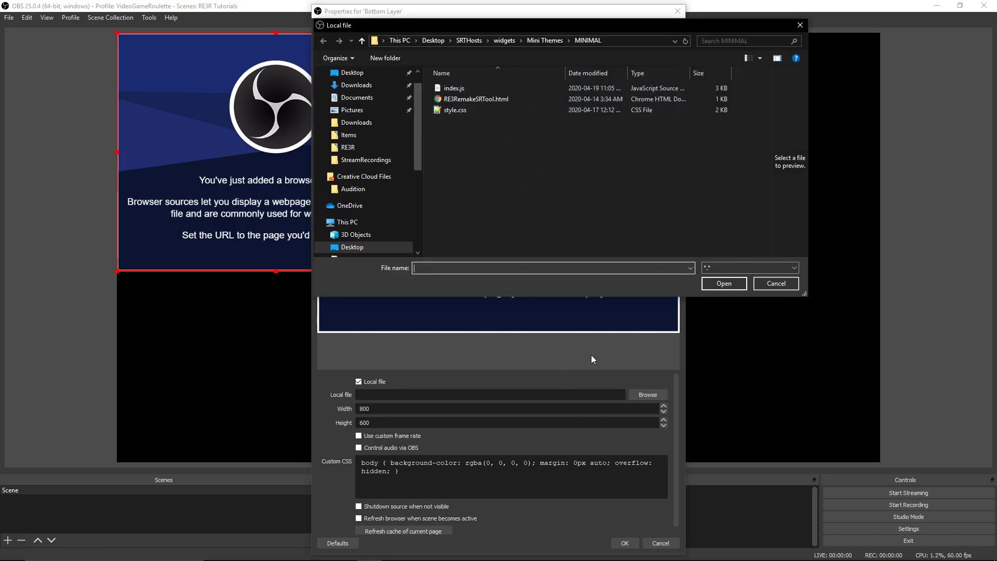
pyautogui.click(506, 41)
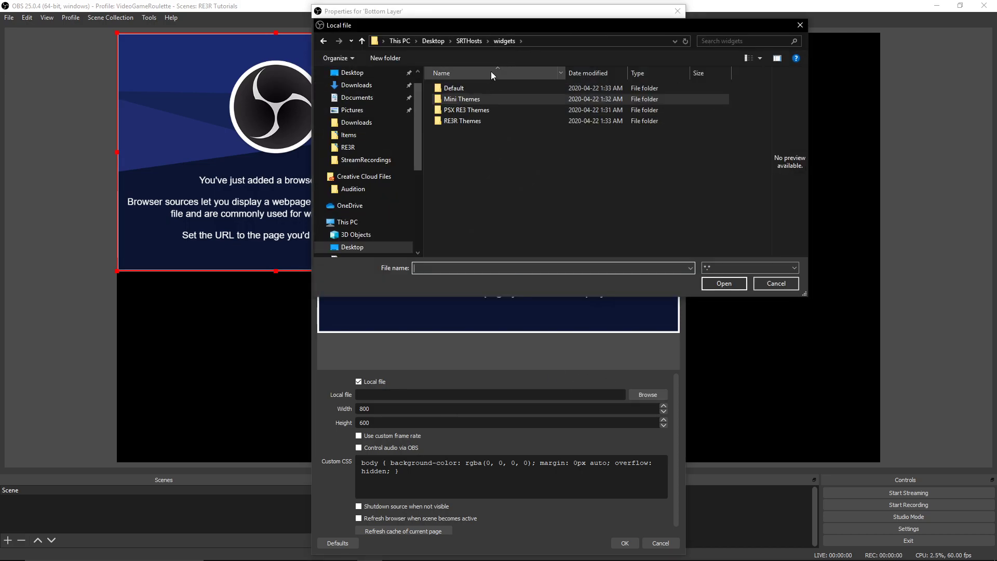
pyautogui.doubleClick(451, 124)
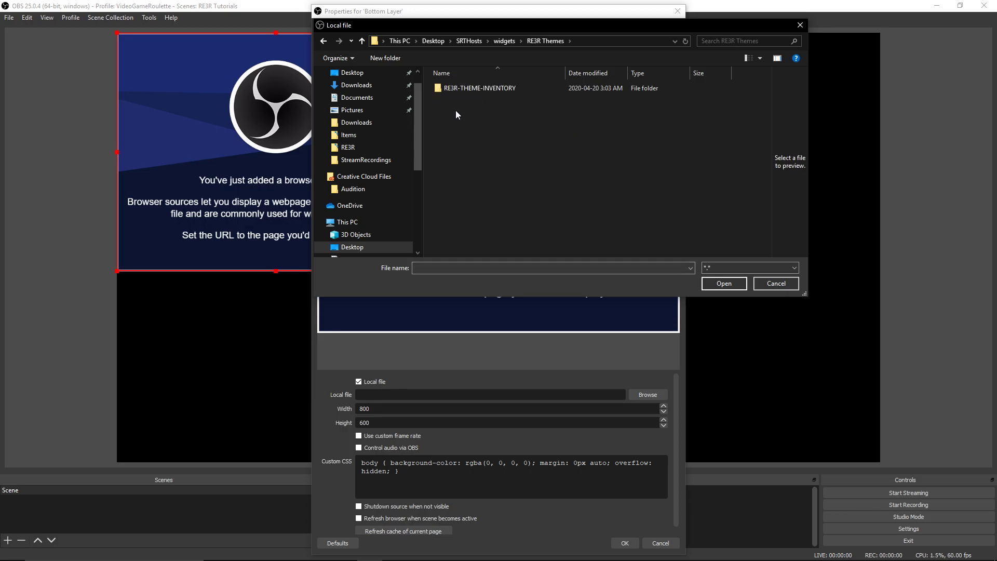
pyautogui.click(466, 89)
pyautogui.doubleClick(465, 89)
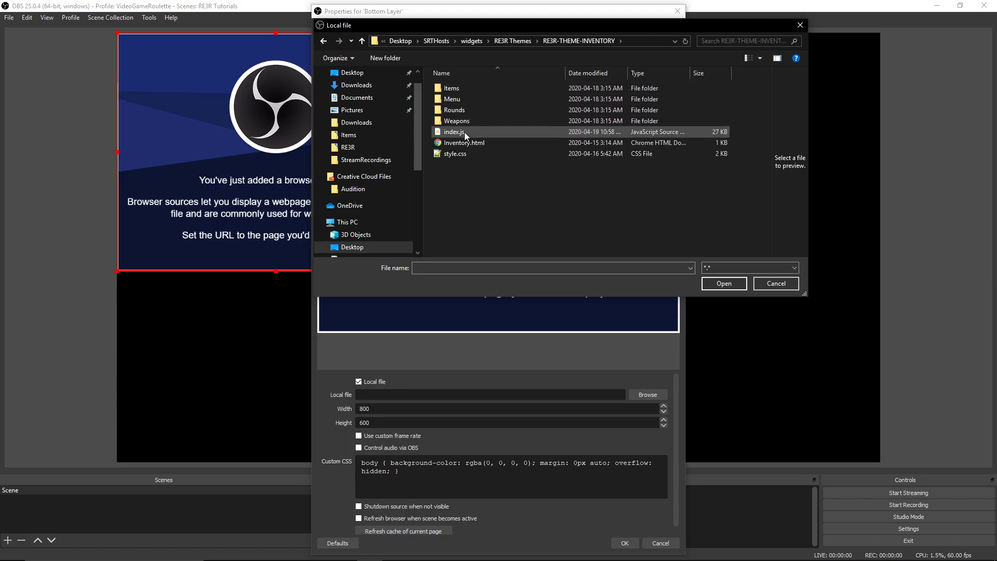
pyautogui.doubleClick(458, 145)
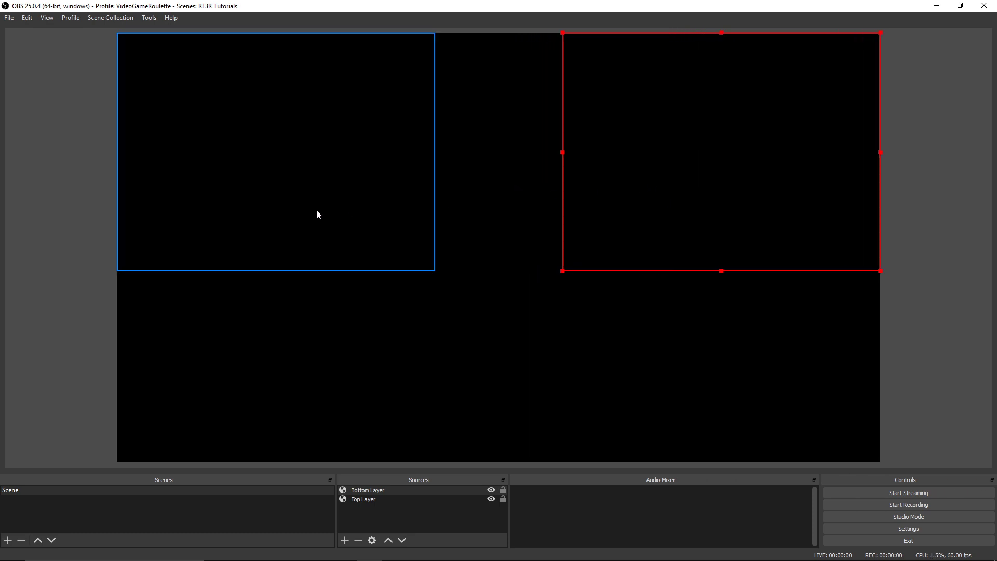
# Launch Resident Evil 3 from the Steam library, then minimize Steam
pyautogui.click(309, 171)
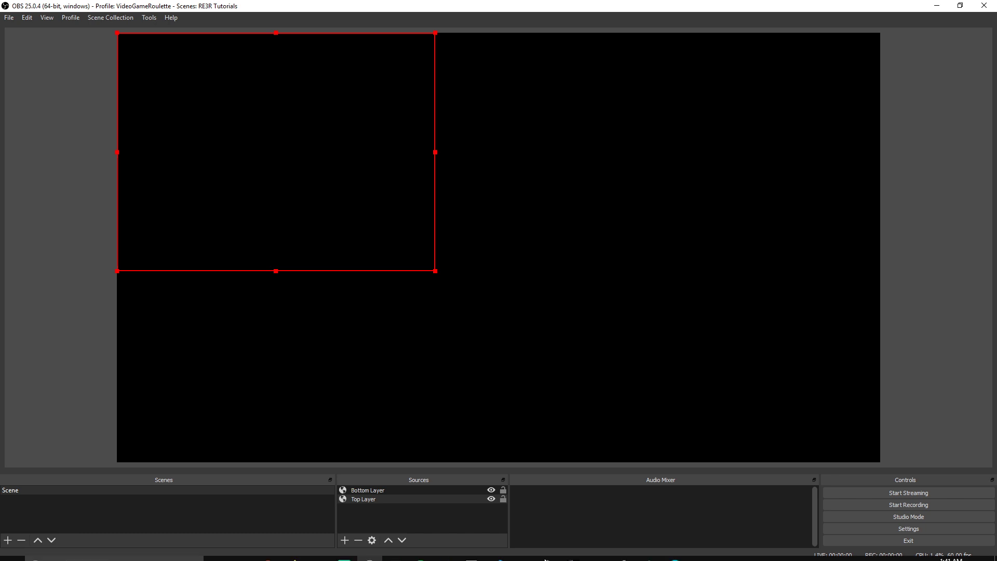
pyautogui.click(445, 550)
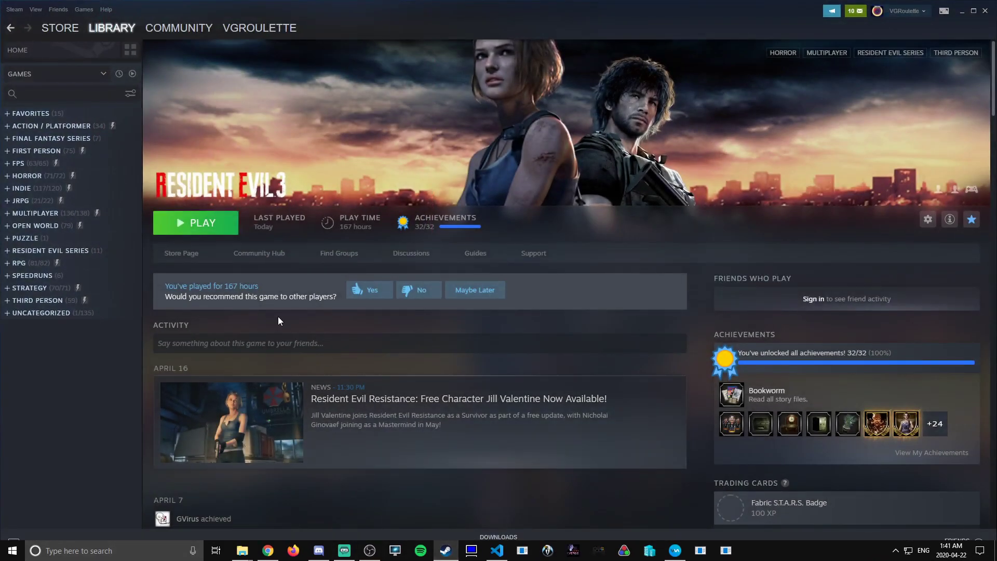
pyautogui.click(206, 233)
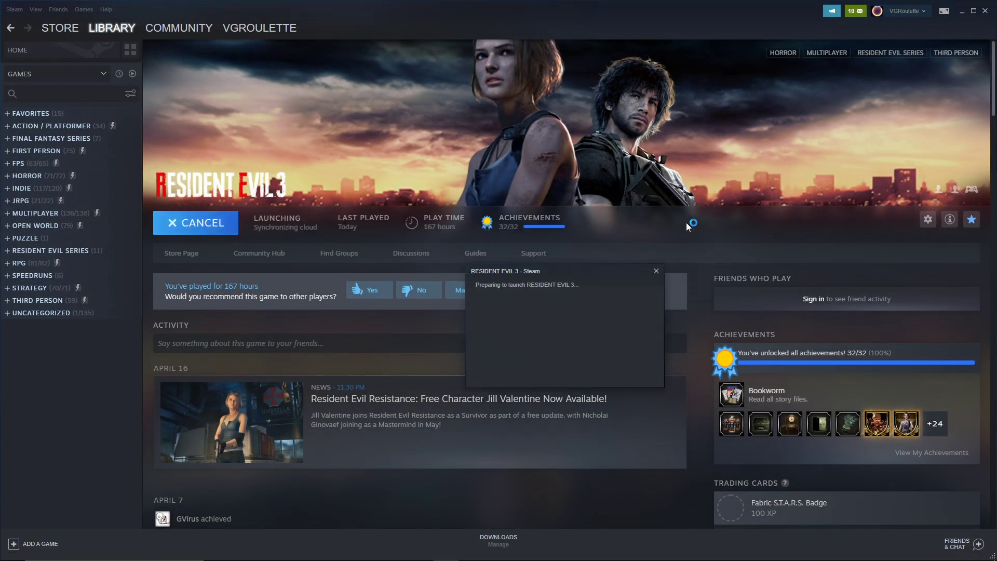
pyautogui.click(962, 11)
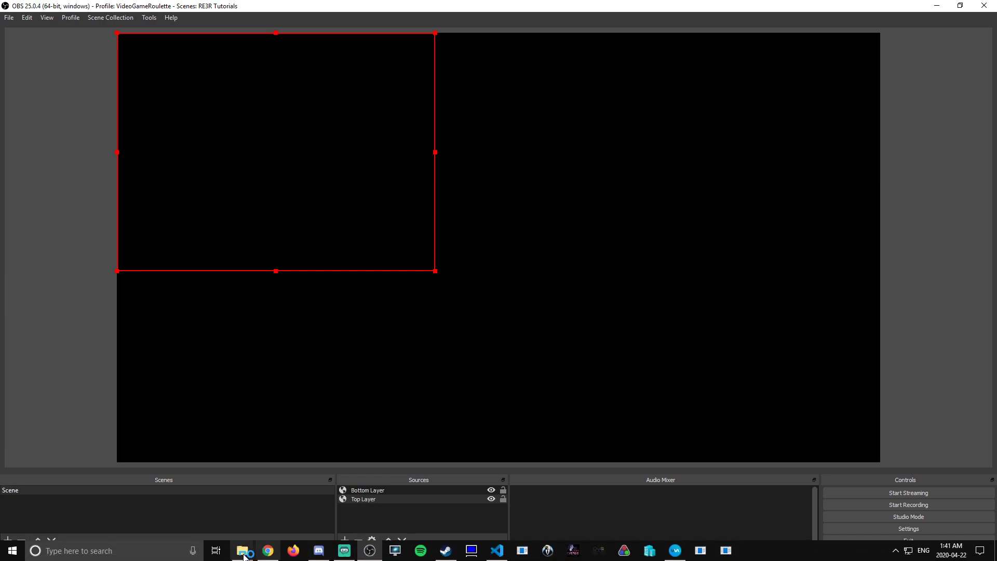
# Run SRTHost.exe from the SRTHosts folder, then minimize Explorer
pyautogui.moveTo(247, 551)
pyautogui.click(283, 508)
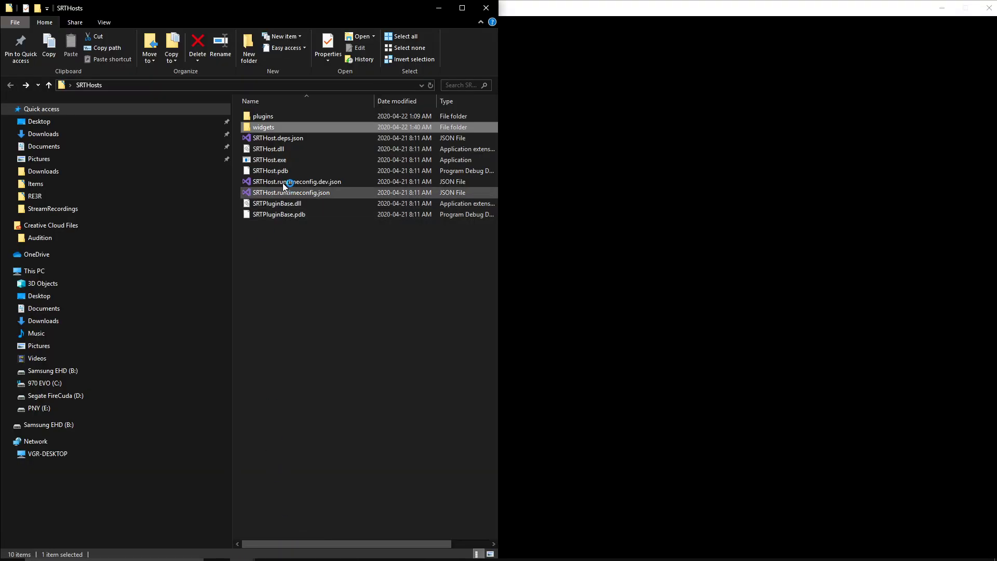
pyautogui.doubleClick(275, 160)
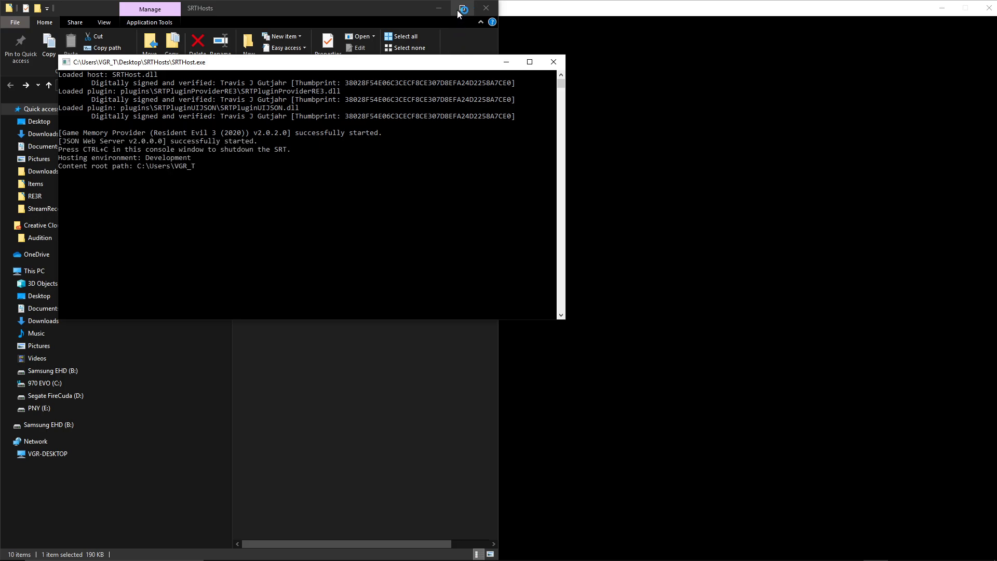
pyautogui.click(438, 9)
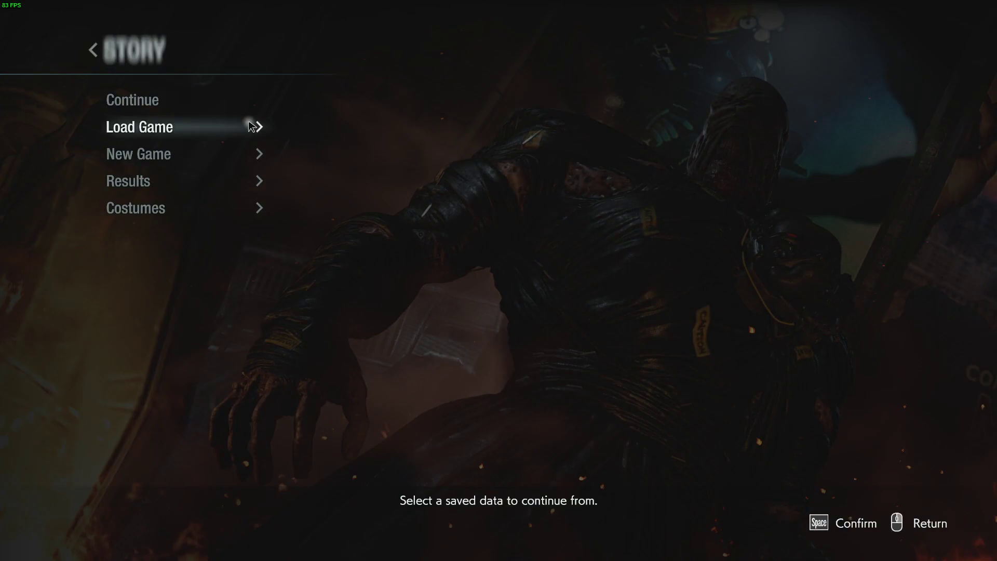
# Load the NEST 2 / Workers' Break Room save, then switch to OBS
pyautogui.click(256, 126)
pyautogui.scroll(-4, 374, 301)
pyautogui.click(384, 228)
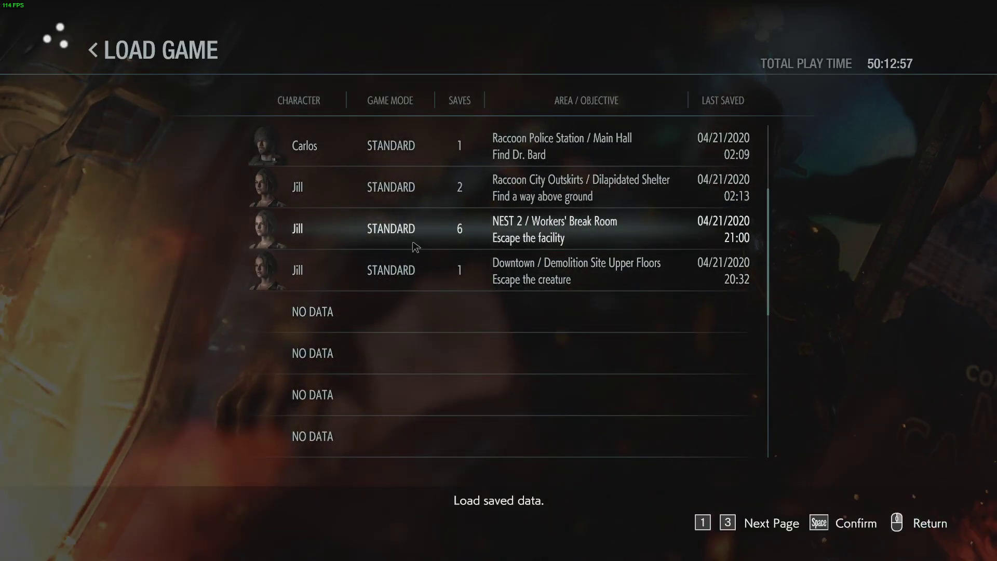
pyautogui.hotkey('alt', 'Tab')
pyautogui.hotkey('alt', 'Tab')
pyautogui.hotkey('alt', 'Tab')
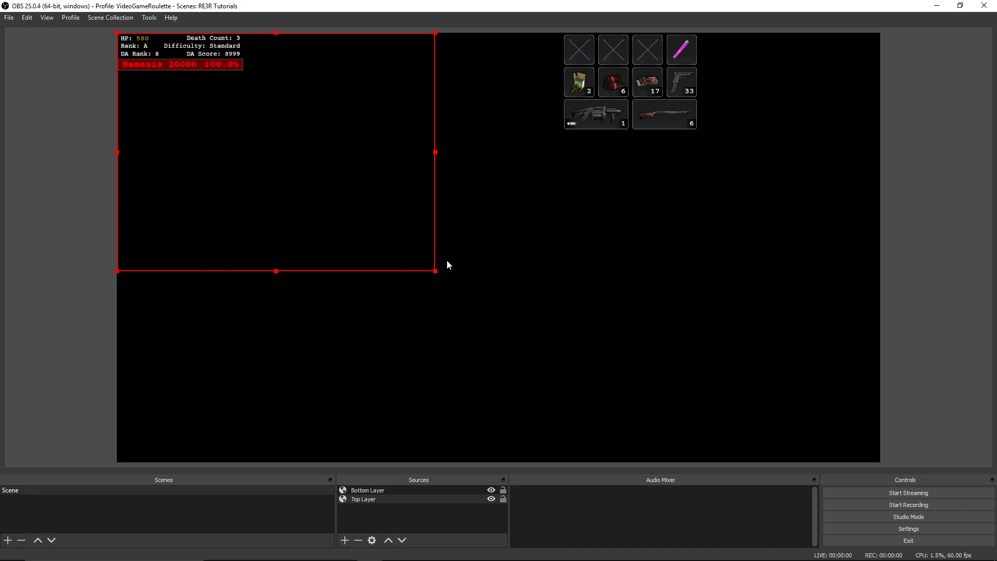
# Drag the Bottom Layer inventory widget to the top-left, just below the stats readout
pyautogui.moveTo(680, 113); pyautogui.dragTo(227, 138)
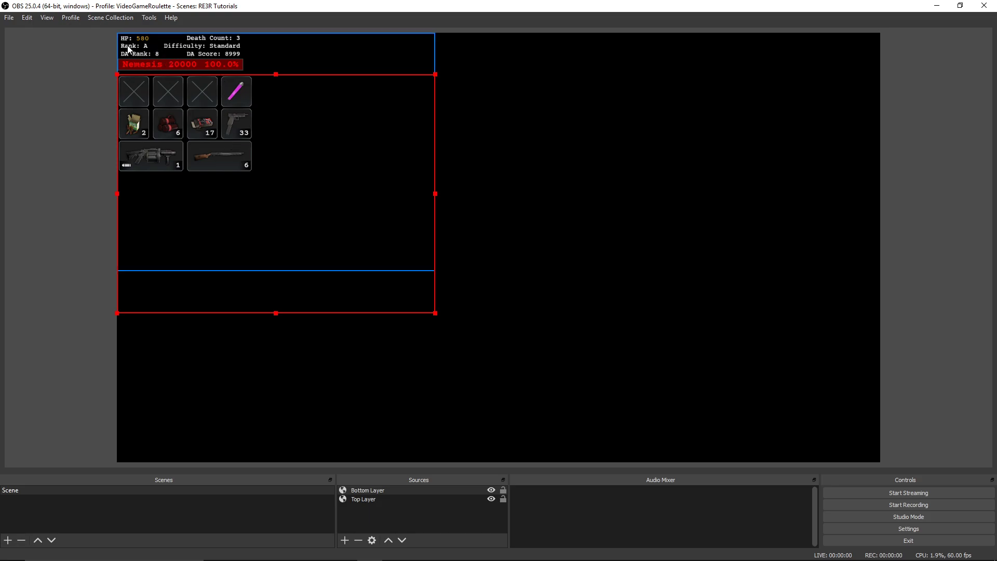